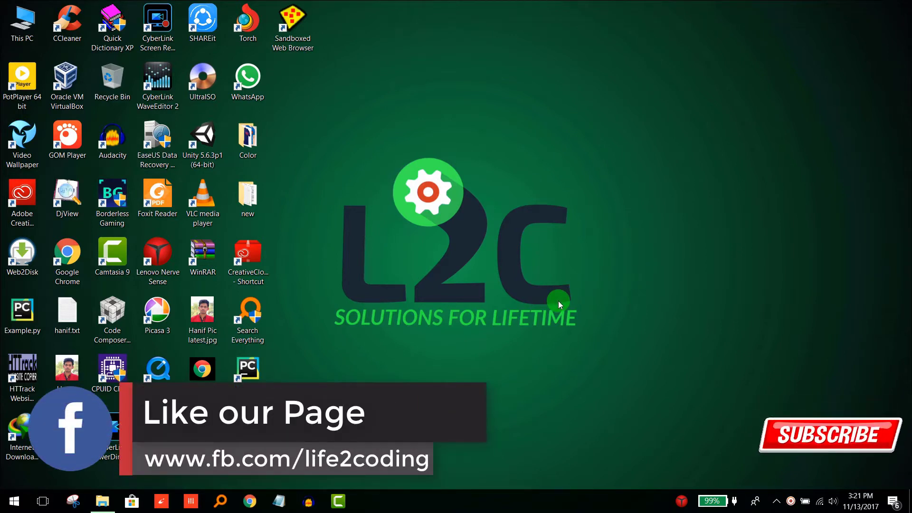
Extract the downloaded .rar into its own folder and select the Virtual Folder Drive .exe inside
left_click(102, 501)
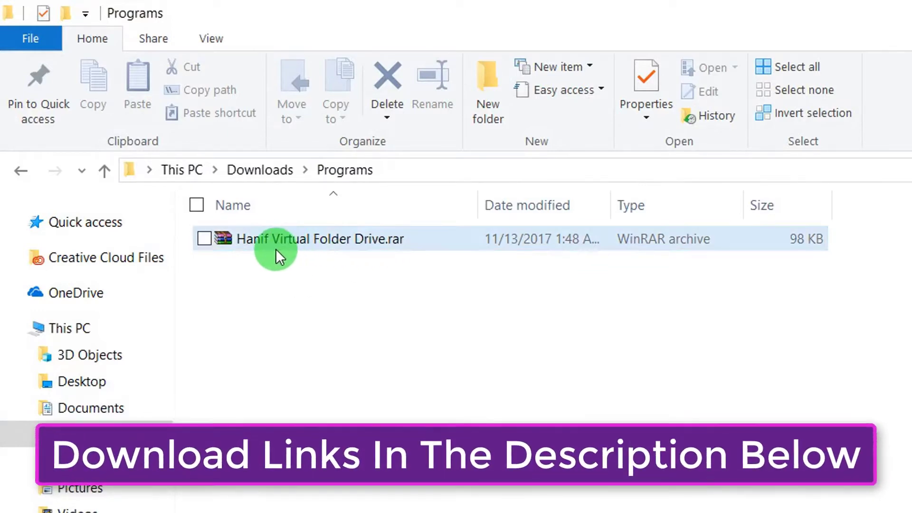
right_click(343, 241)
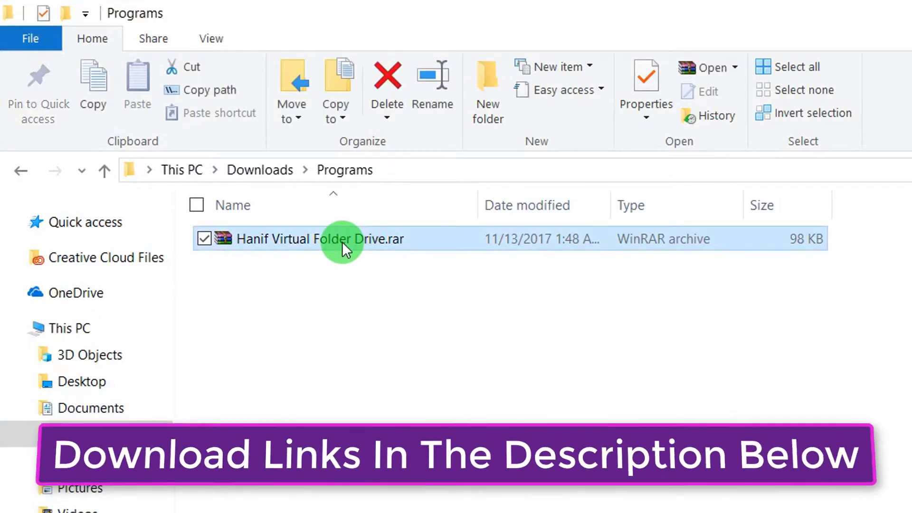
left_click(575, 378)
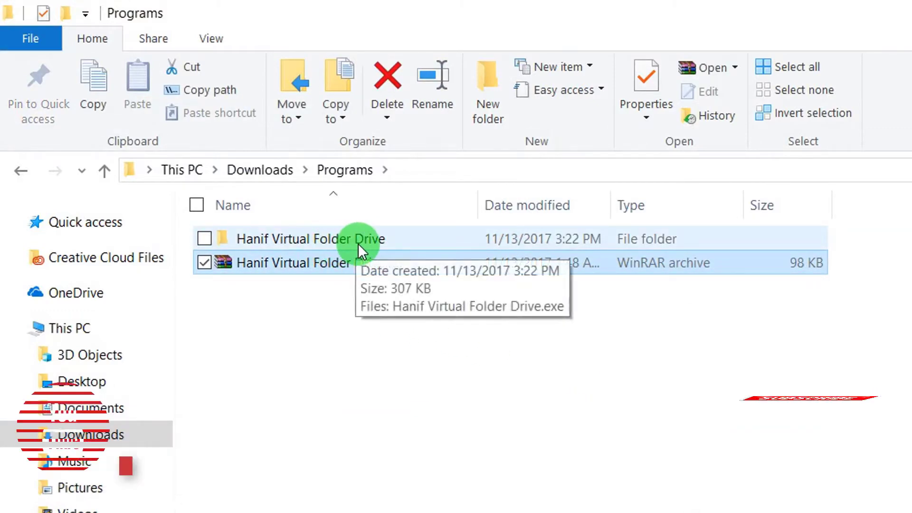
double_click(357, 242)
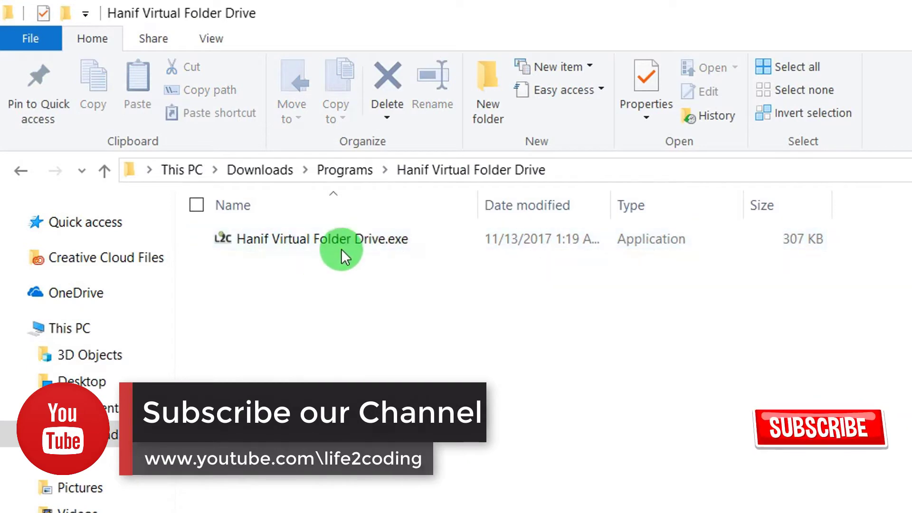
left_click(355, 245)
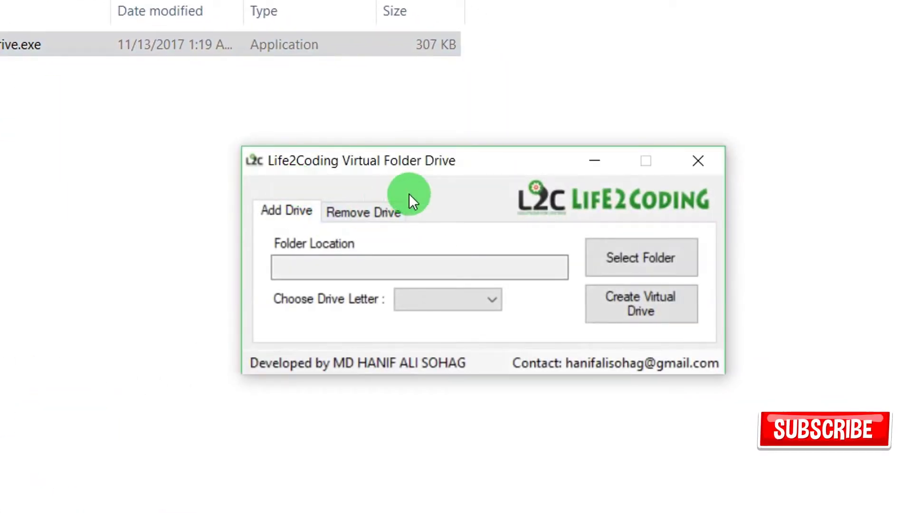
Look over the Remove Drive and Add Drive tabs, then start choosing a source folder with Select Folder
left_click(365, 214)
left_click(300, 218)
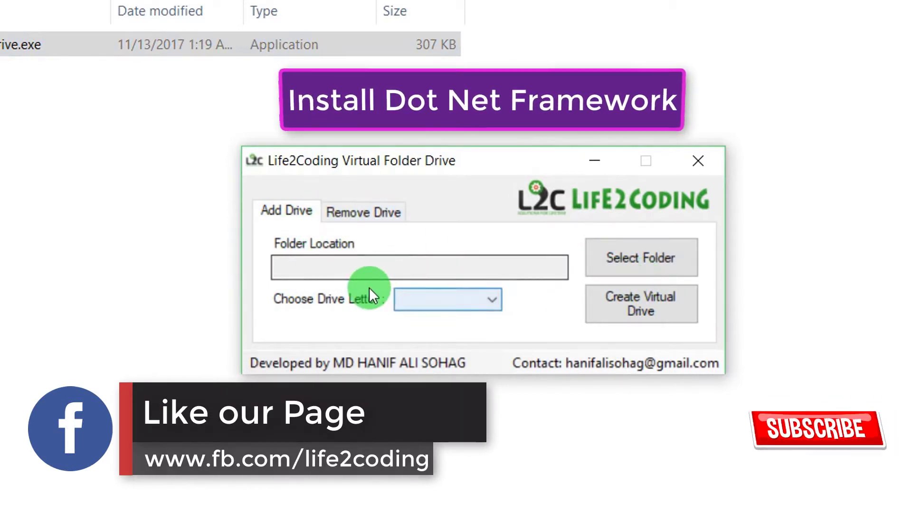
left_click(651, 259)
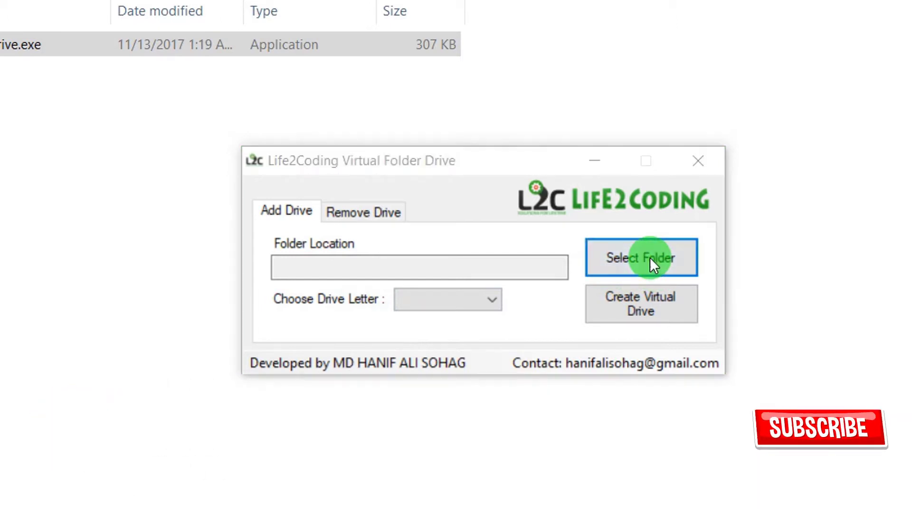
left_click_drag(626, 244, 639, 318)
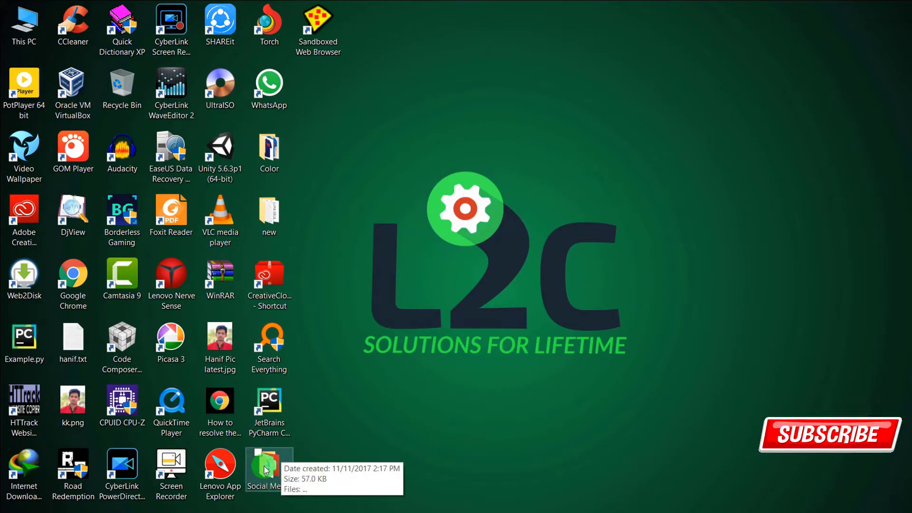
Choose the Desktop's Social Media folder as the source folder
left_click(268, 472)
double_click(269, 471)
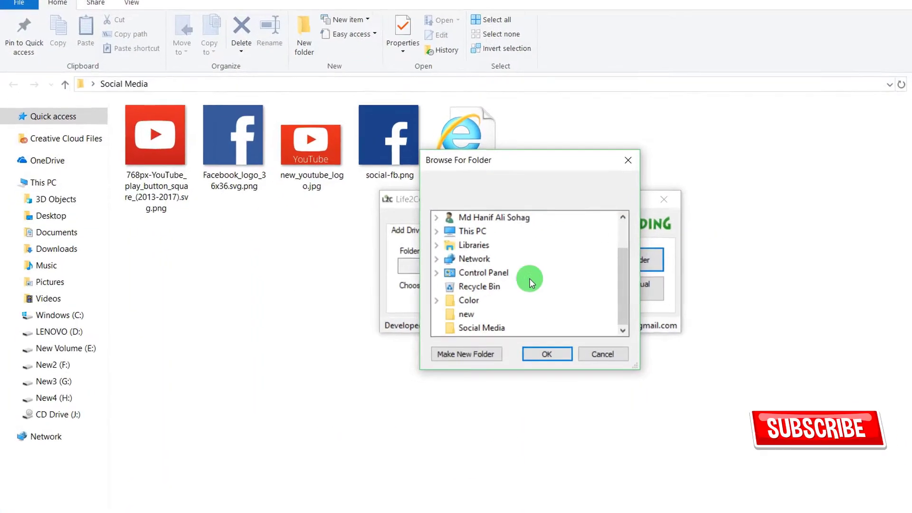
left_click(482, 326)
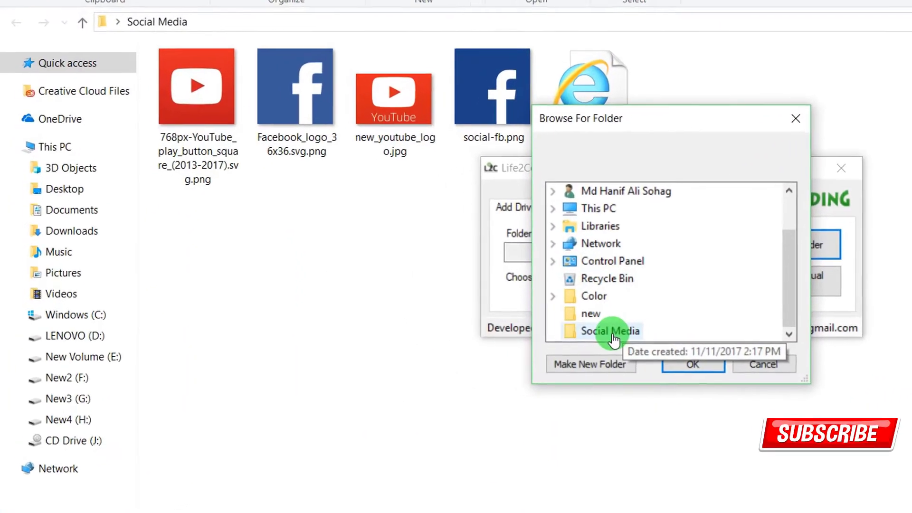
left_click(708, 367)
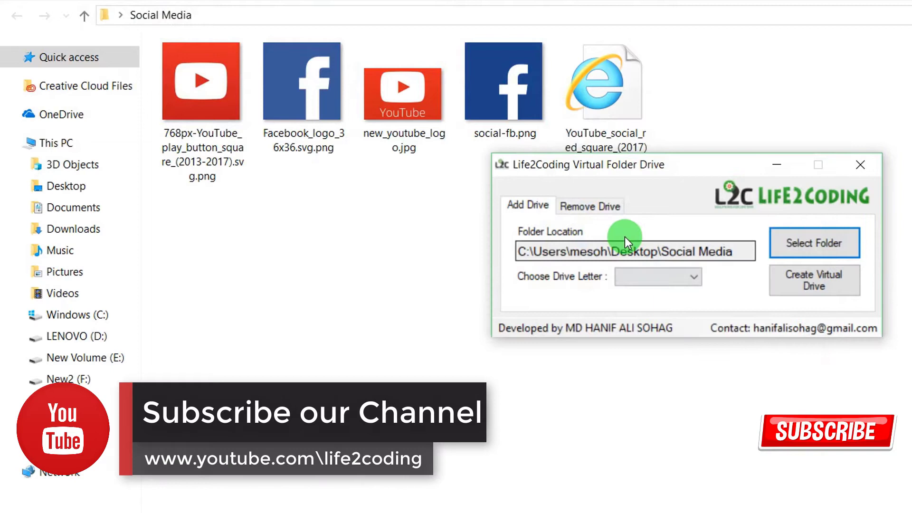
Assign drive letter I and create the virtual drive
left_click(694, 279)
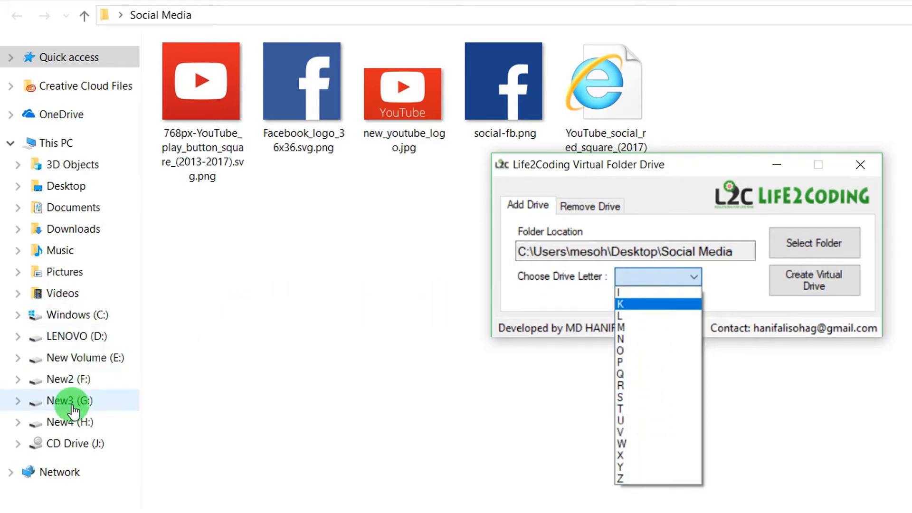
left_click(635, 292)
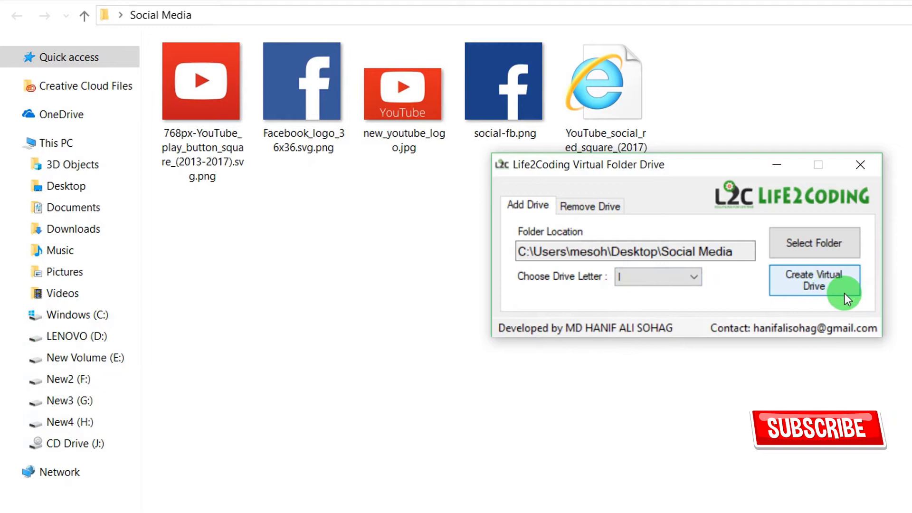
left_click(798, 286)
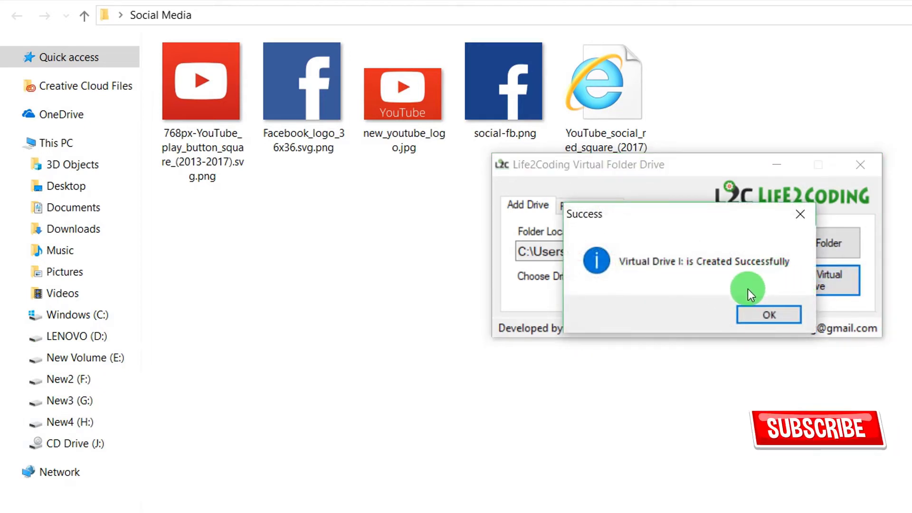
Dismiss the success message and view the new Windows (I:) drive's five images from This PC
left_click(769, 316)
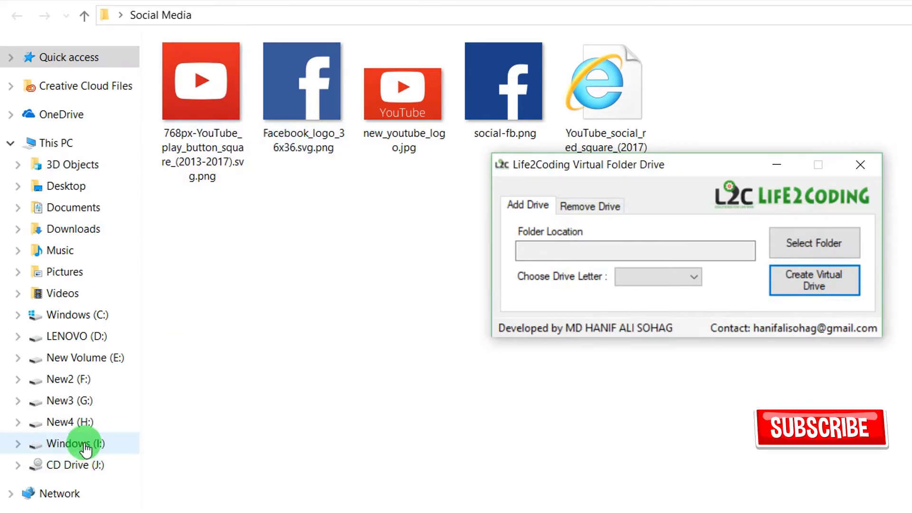
left_click(42, 143)
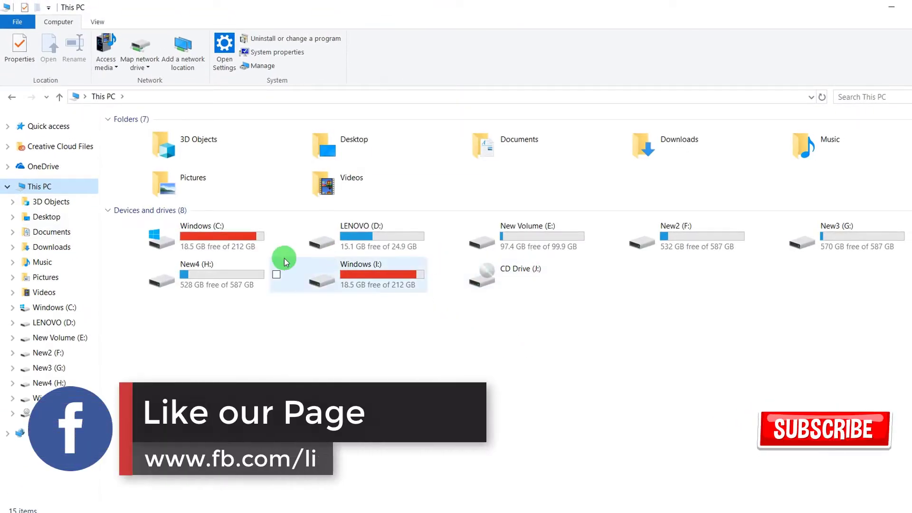
left_click(372, 276)
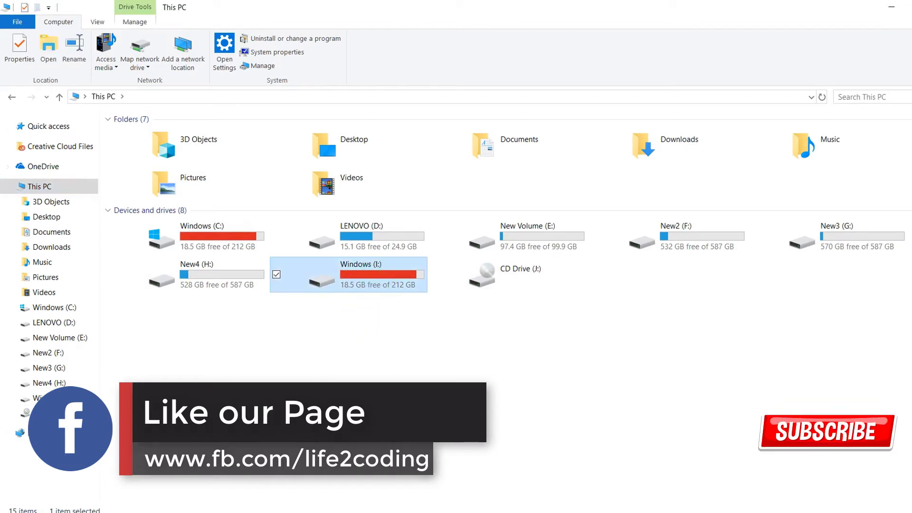
left_click_drag(442, 208, 683, 228)
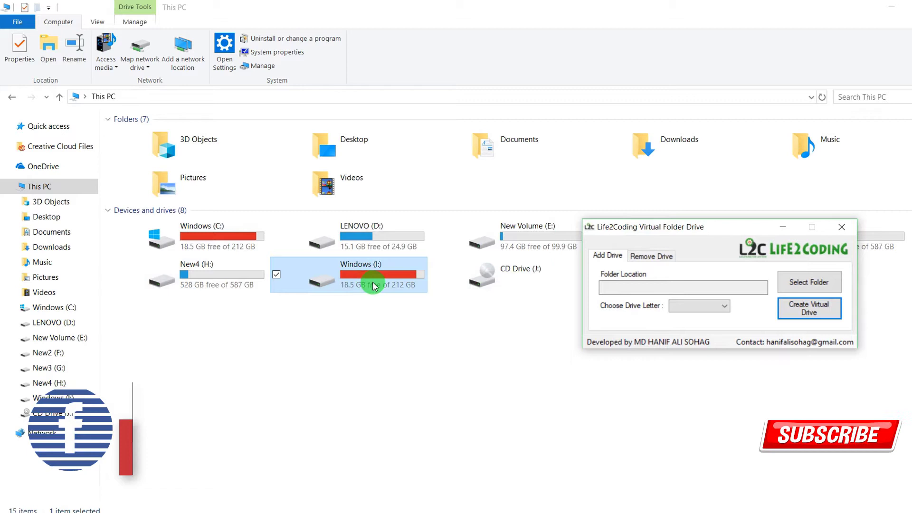
double_click(357, 290)
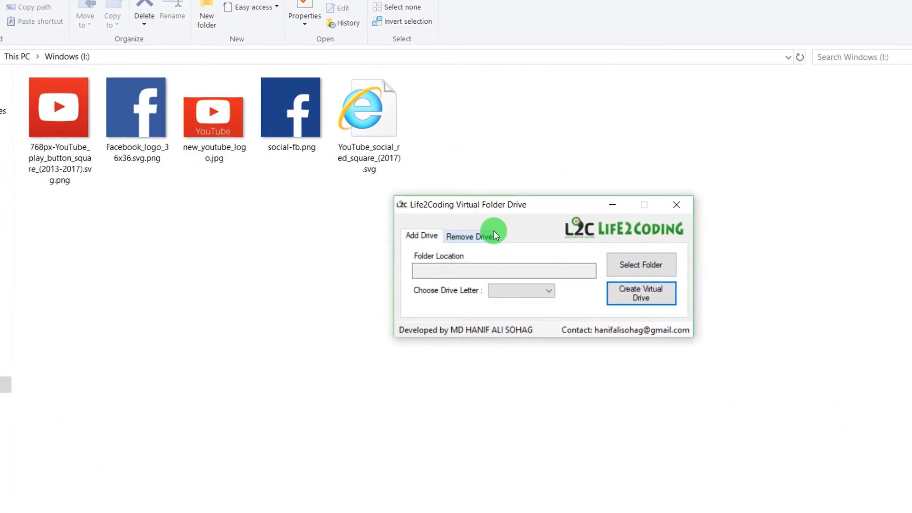
Select drive I: on the Remove Drive tab, remove it, and dismiss the confirmation
left_click(478, 235)
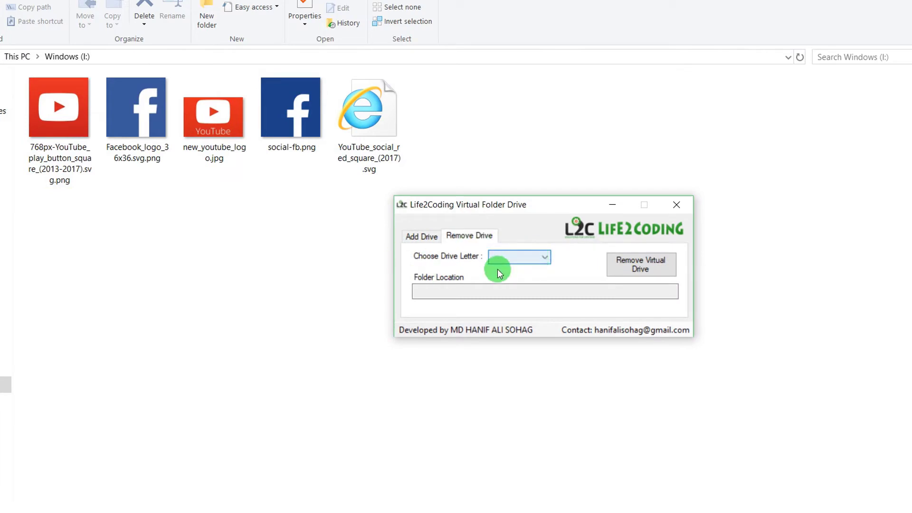
left_click(10, 56)
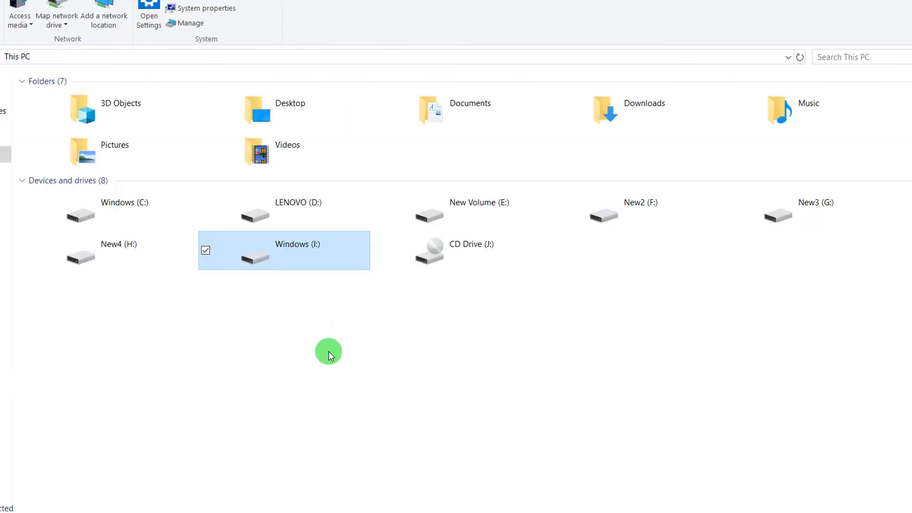
left_click(344, 511)
left_click_drag(490, 219, 536, 272)
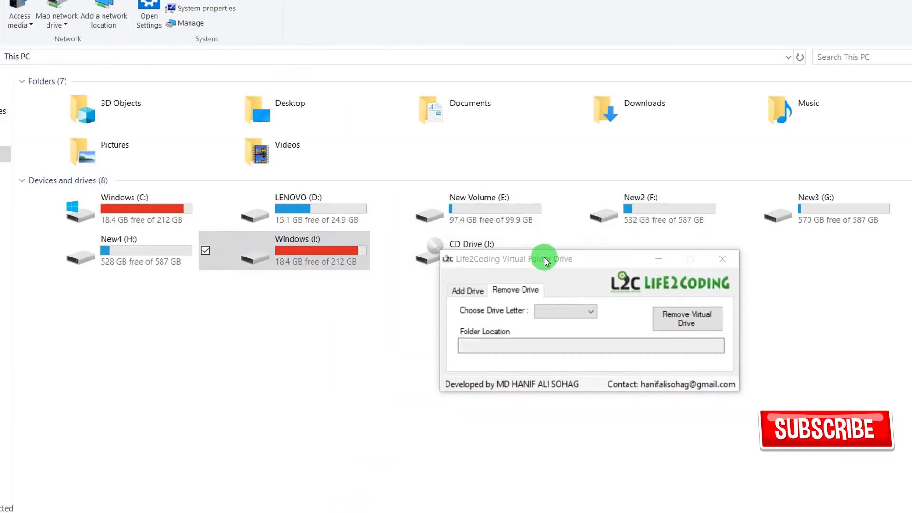
left_click(591, 311)
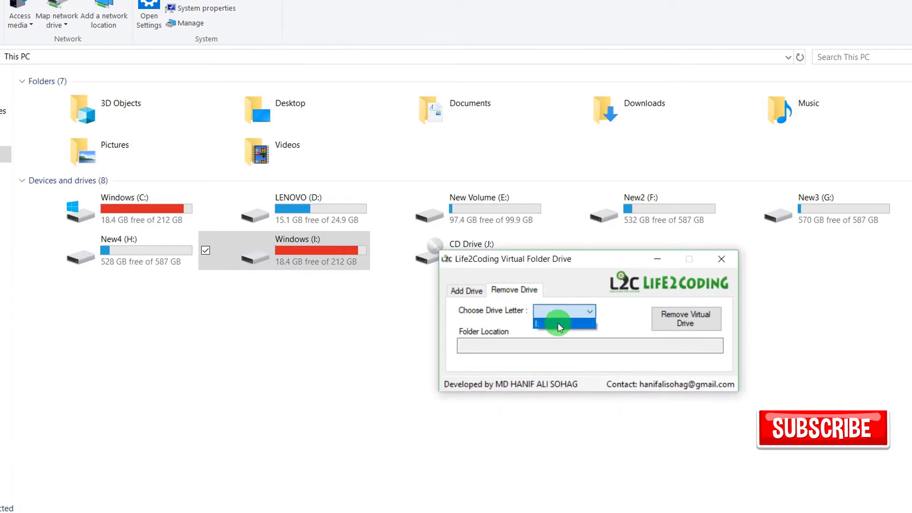
left_click(558, 323)
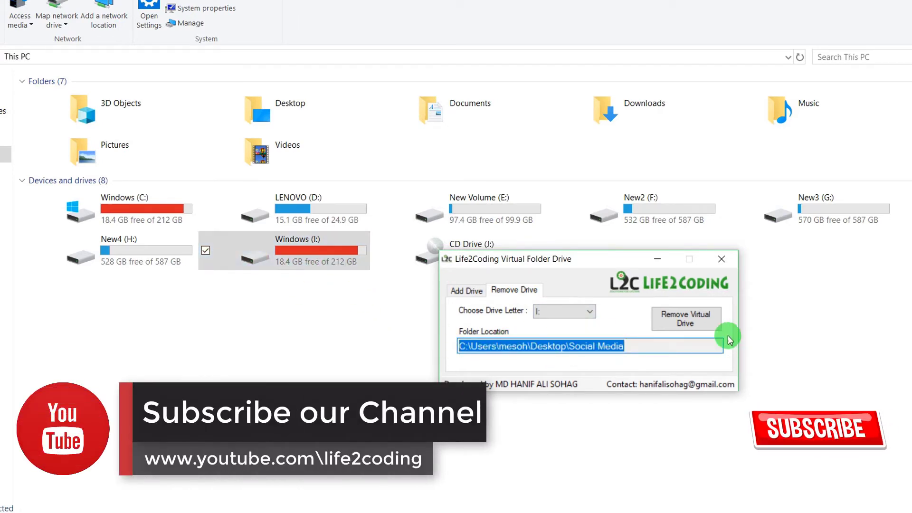
left_click(687, 326)
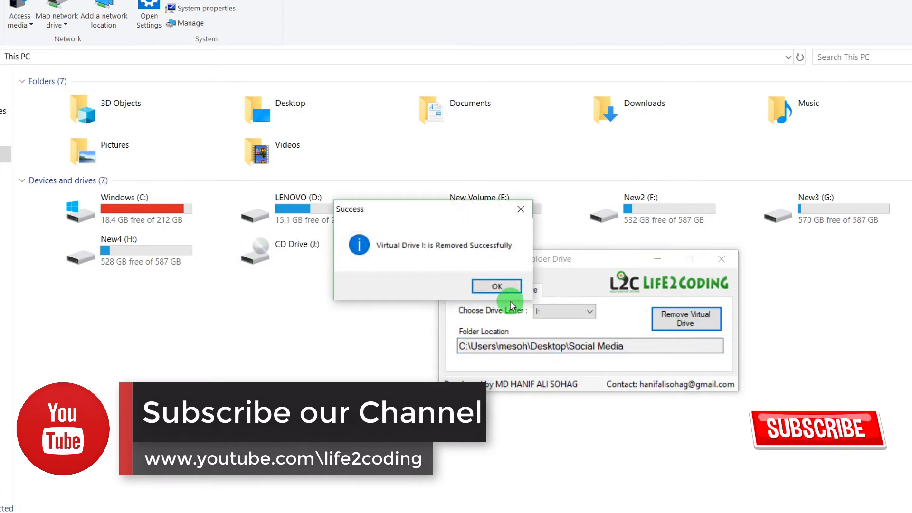
left_click(507, 292)
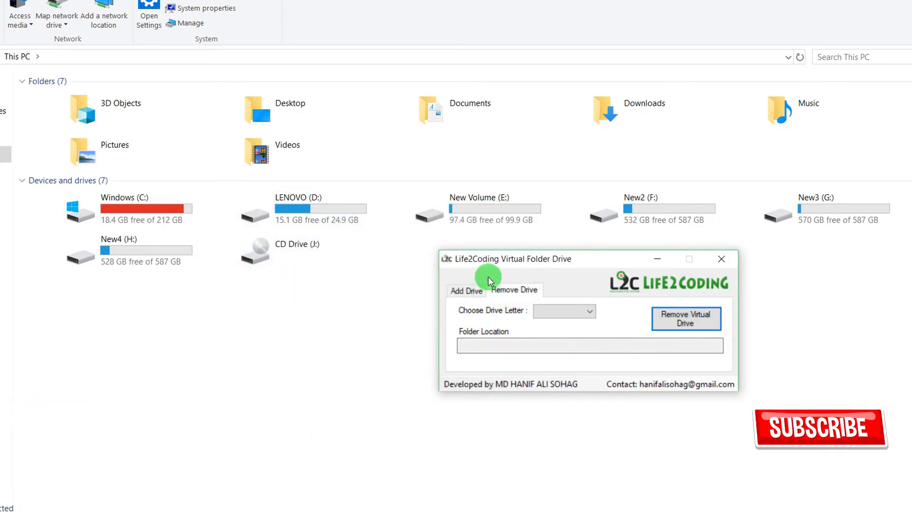
Pick E:\coding as the source folder in the folder browser
left_click(473, 291)
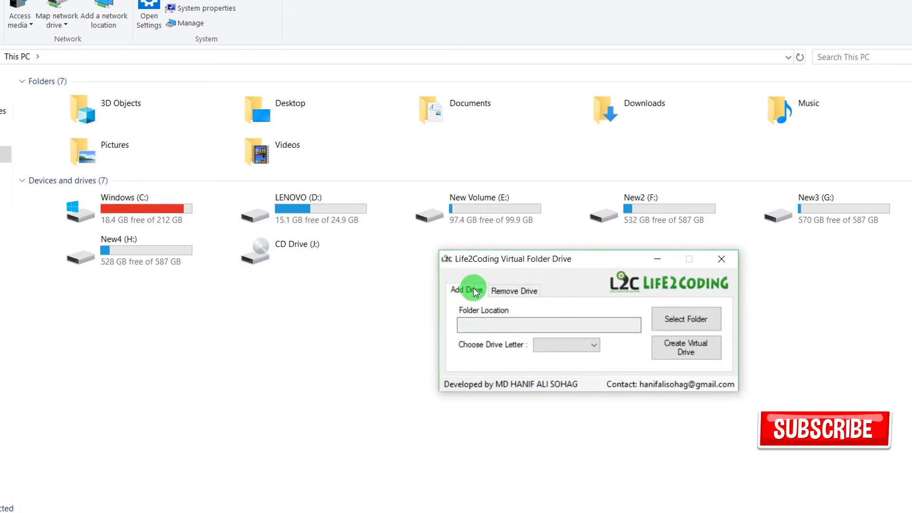
left_click(687, 319)
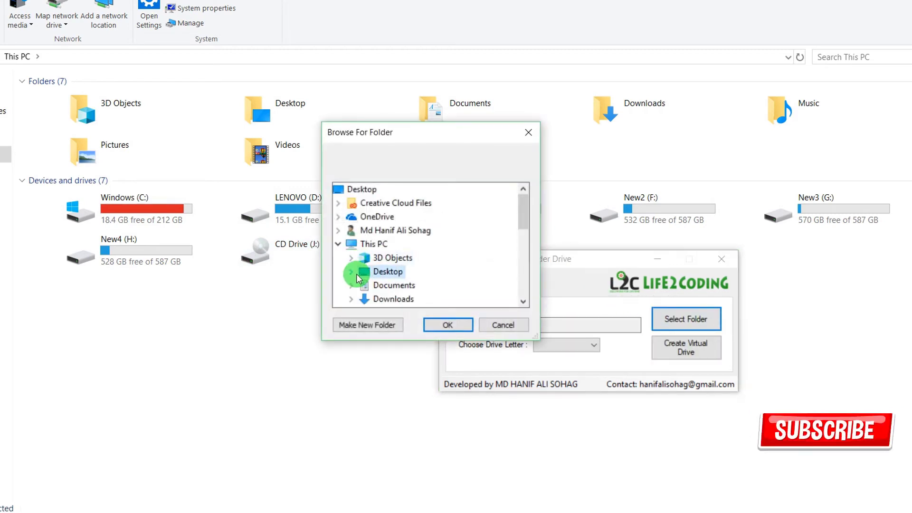
scroll(357, 278, "down", 5)
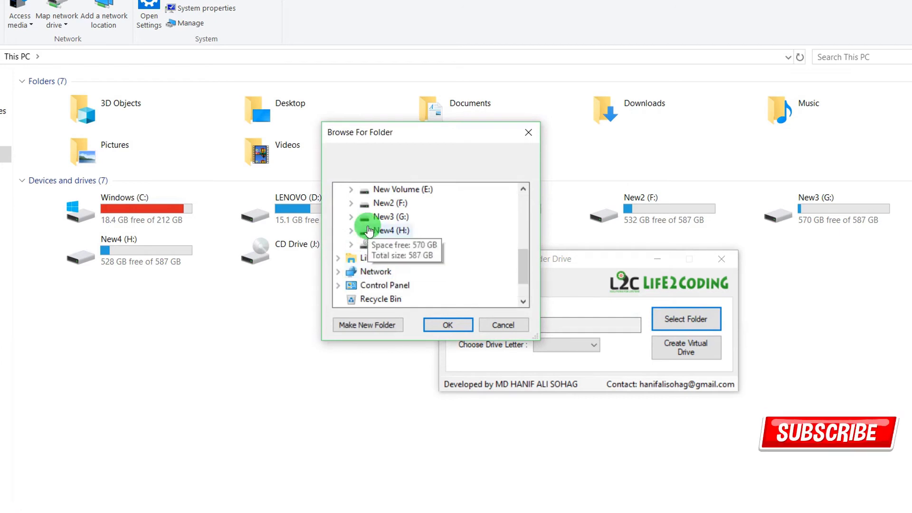
left_click(356, 204)
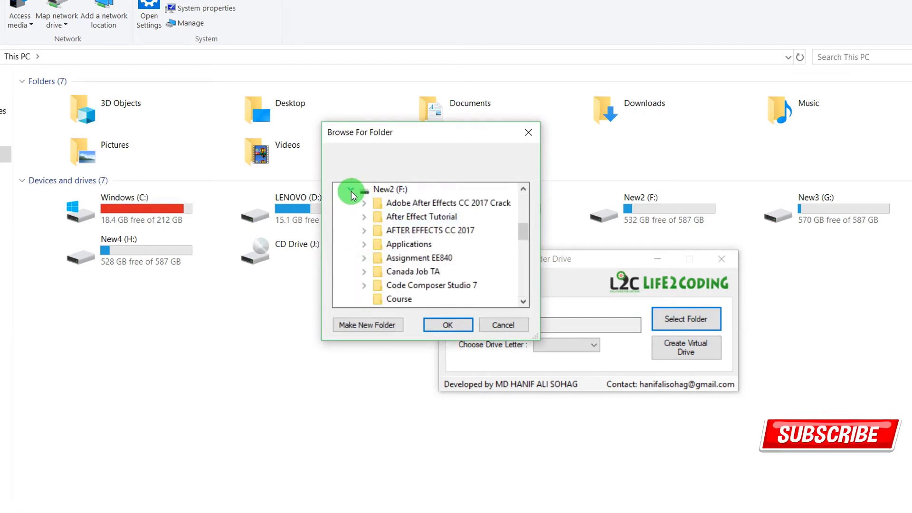
left_click(352, 190)
left_click(523, 189)
left_click(523, 189)
left_click(523, 189)
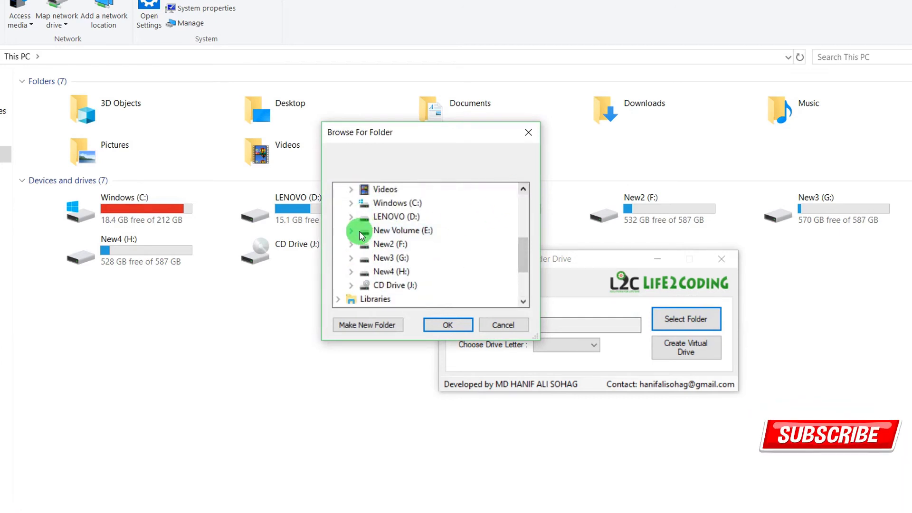
left_click(359, 232)
left_click(395, 245)
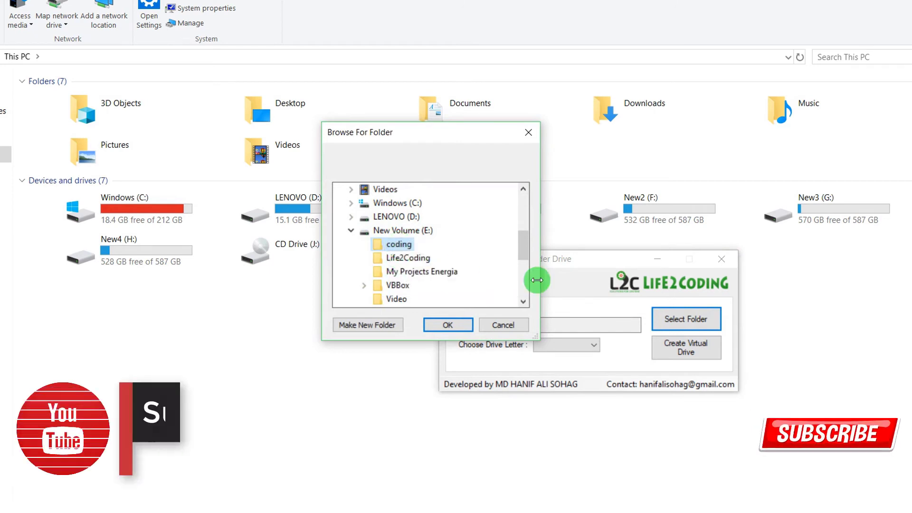
left_click(448, 325)
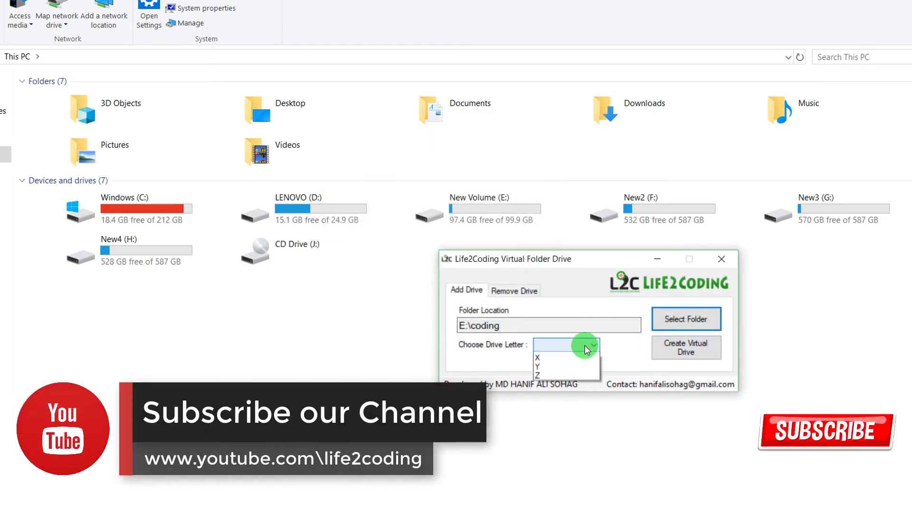
Assign drive letter I, create the virtual drive, and dismiss the success message
left_click(551, 357)
left_click(686, 318)
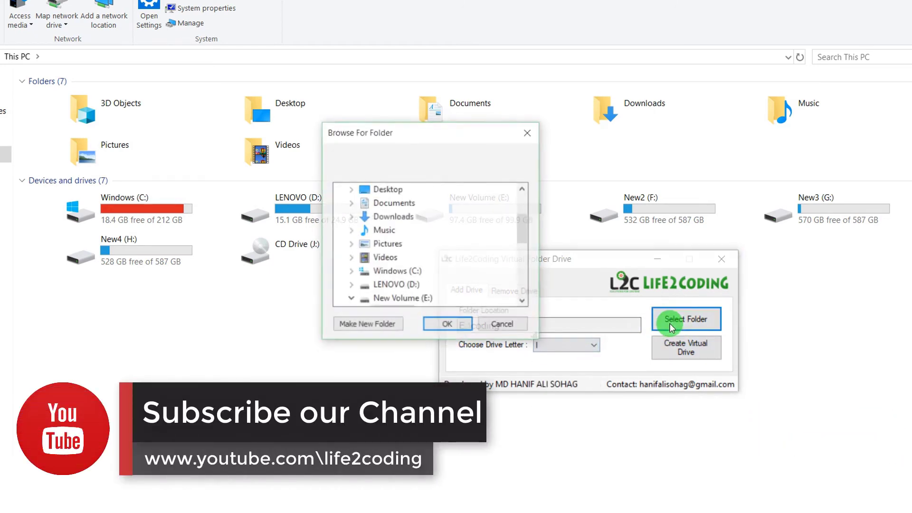
left_click(473, 324)
left_click(686, 348)
left_click(503, 287)
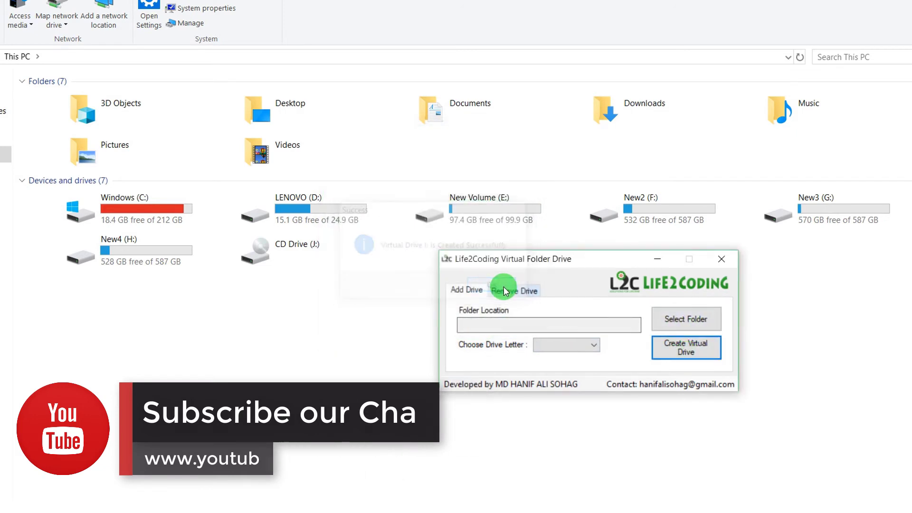
Check This PC's drive list for the newly mounted New Volume (I:)
left_click(681, 323)
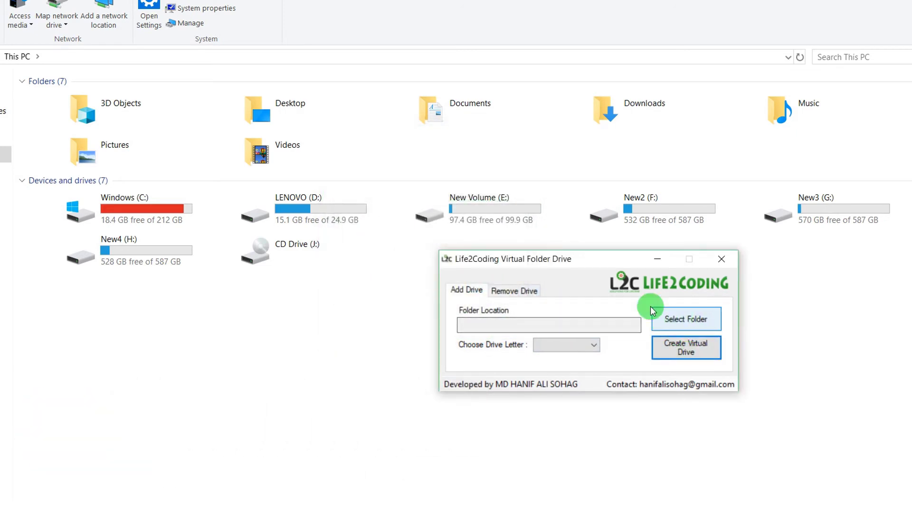
left_click(300, 301)
right_click(299, 301)
key("Escape")
key("alt+Tab")
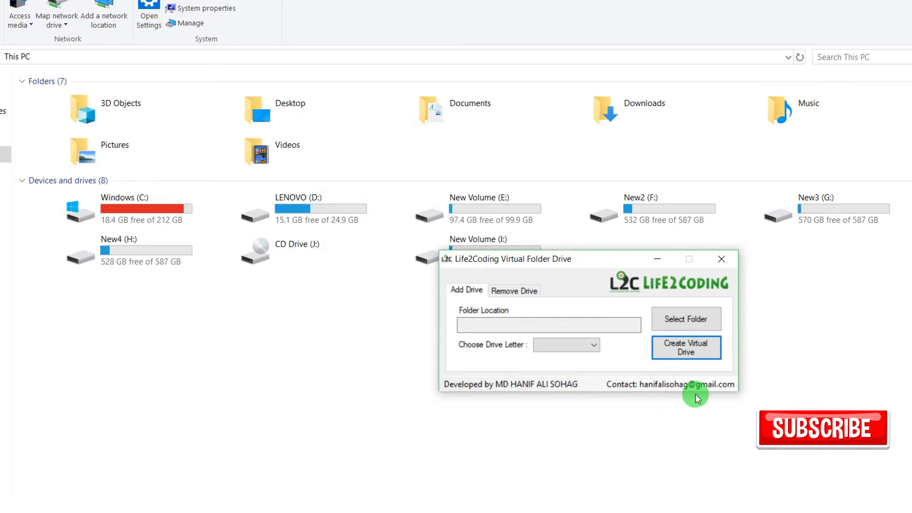
Select Desktop\Social Media as the folder to mount
left_click(686, 319)
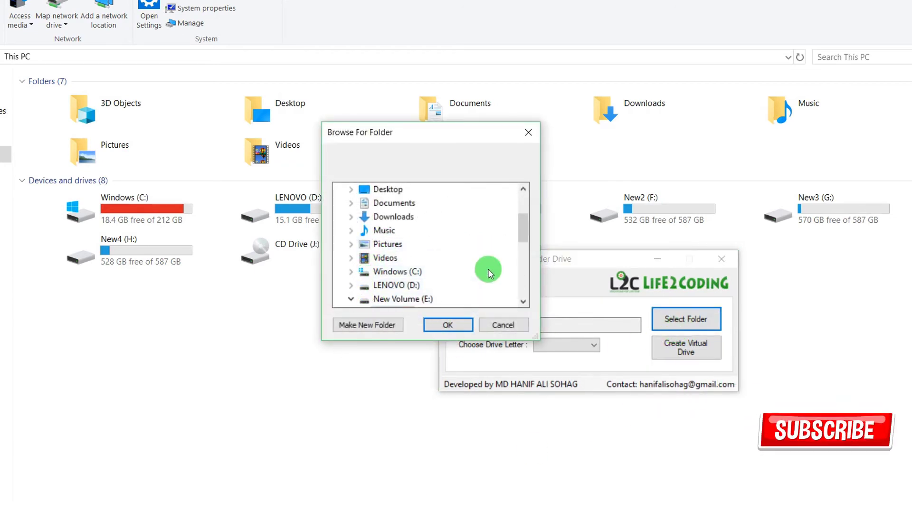
left_click_drag(527, 245, 524, 282)
left_click(389, 297)
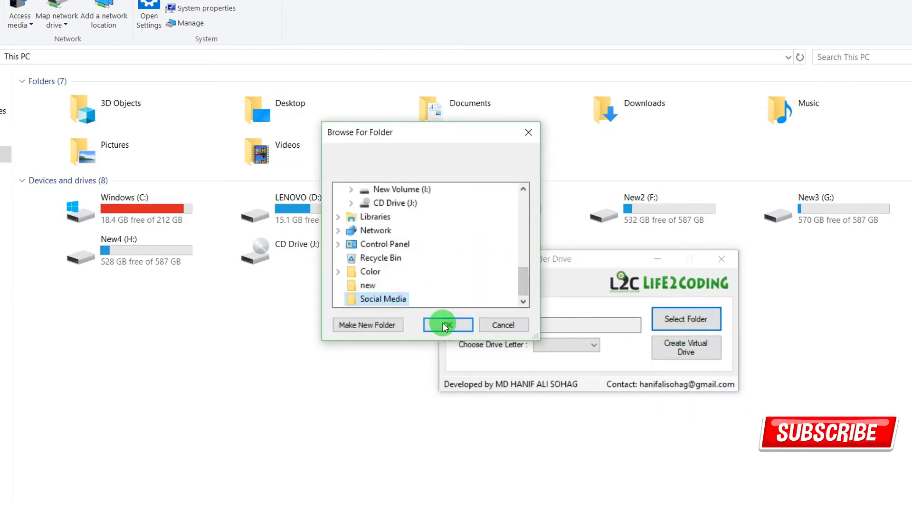
left_click(447, 325)
Assign drive letter M, create the drive, and move the tool window to the lower right
left_click(552, 354)
left_click(562, 372)
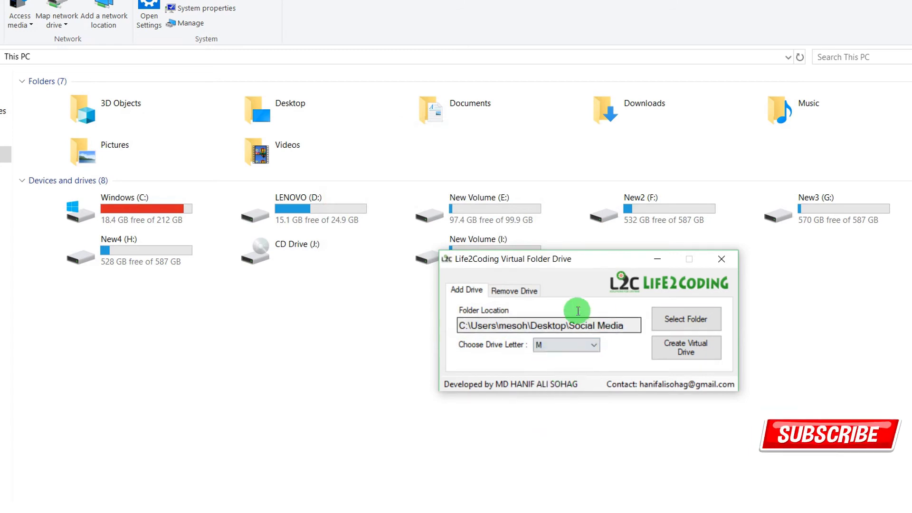
left_click(680, 354)
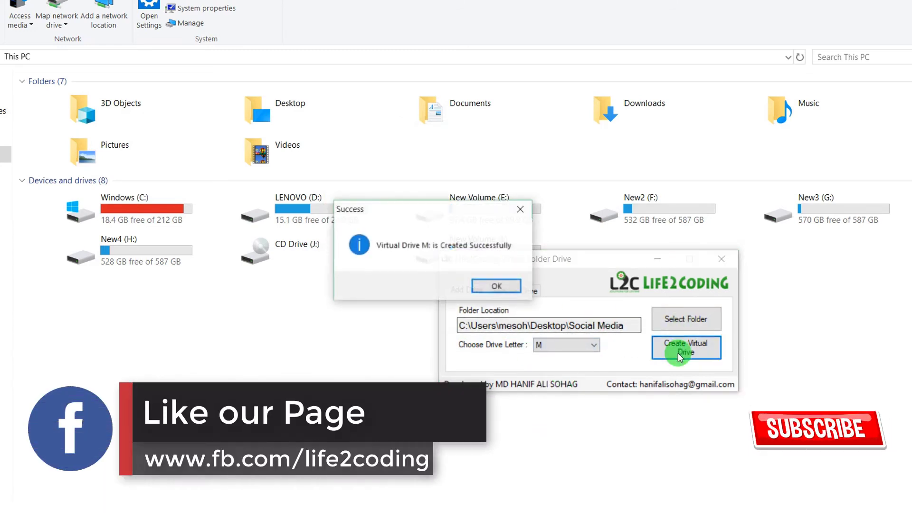
left_click(496, 287)
left_click_drag(557, 261, 665, 368)
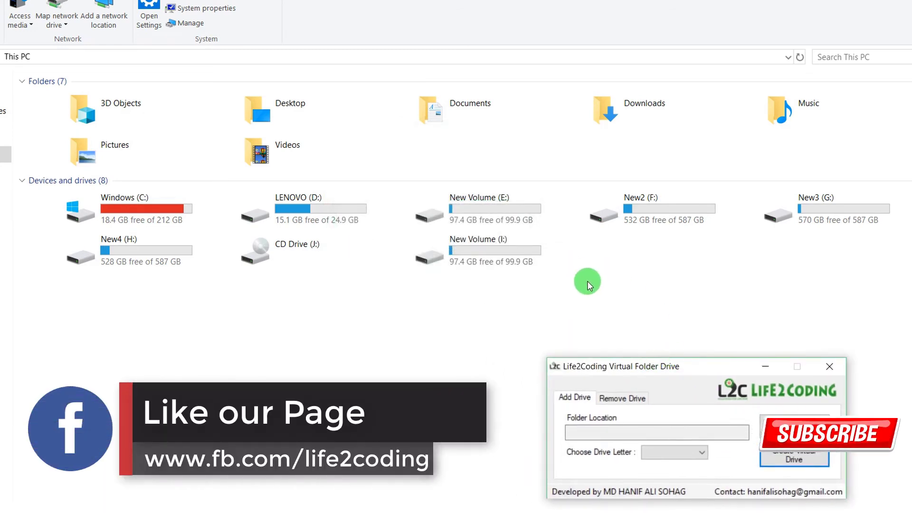
Browse Windows (M:) and New Volume (I:) to check their files, returning to This PC each time
double_click(660, 259)
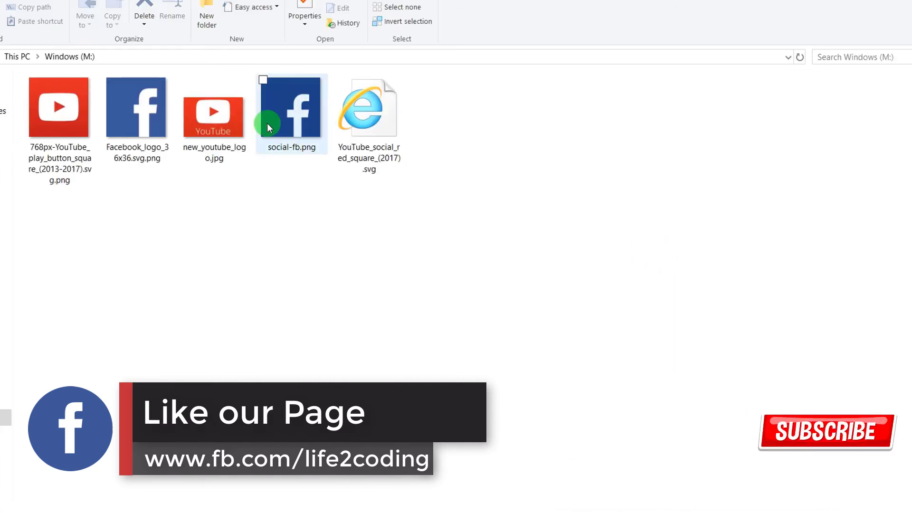
left_click(17, 56)
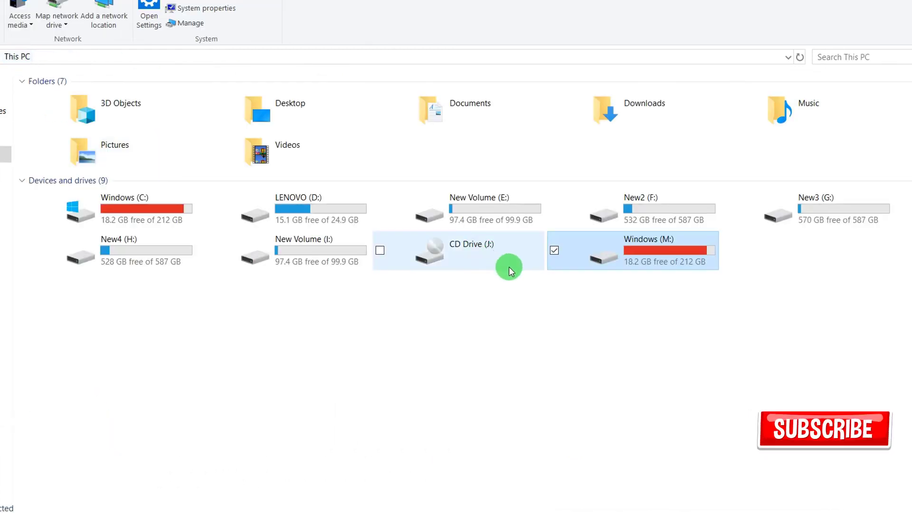
double_click(299, 249)
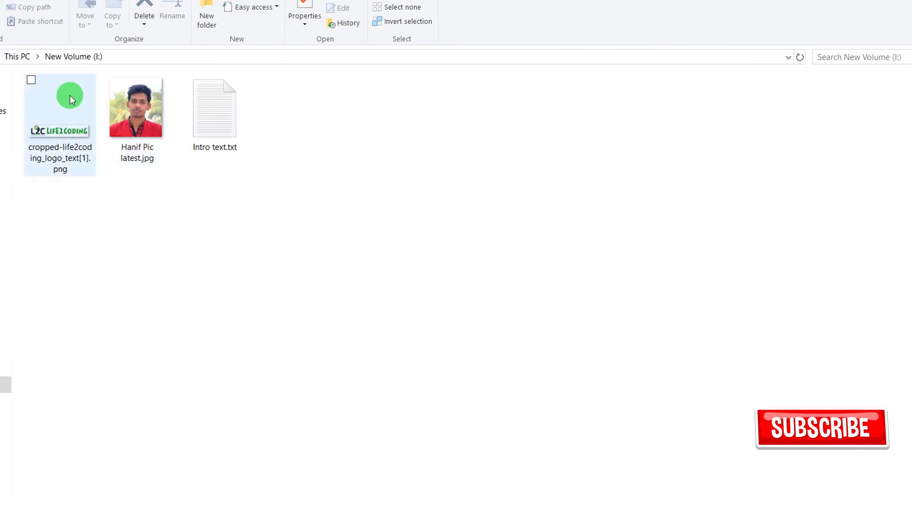
left_click(11, 58)
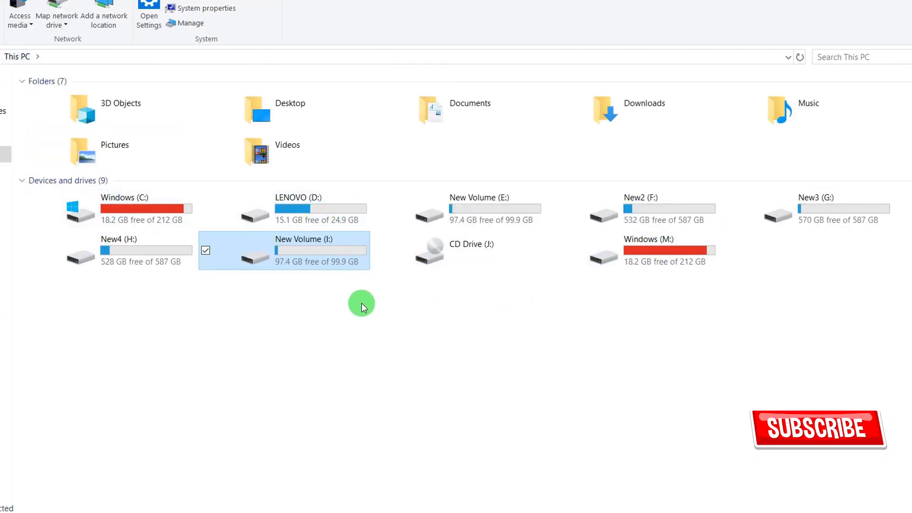
Move Hanif Virtual Folder Drive.exe from the E: root into E:\coding
mouse_move(337, 511)
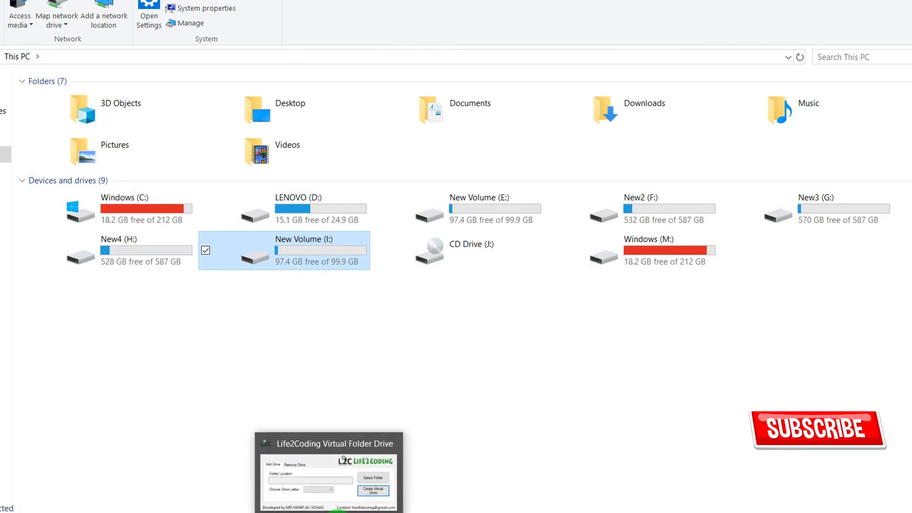
double_click(495, 204)
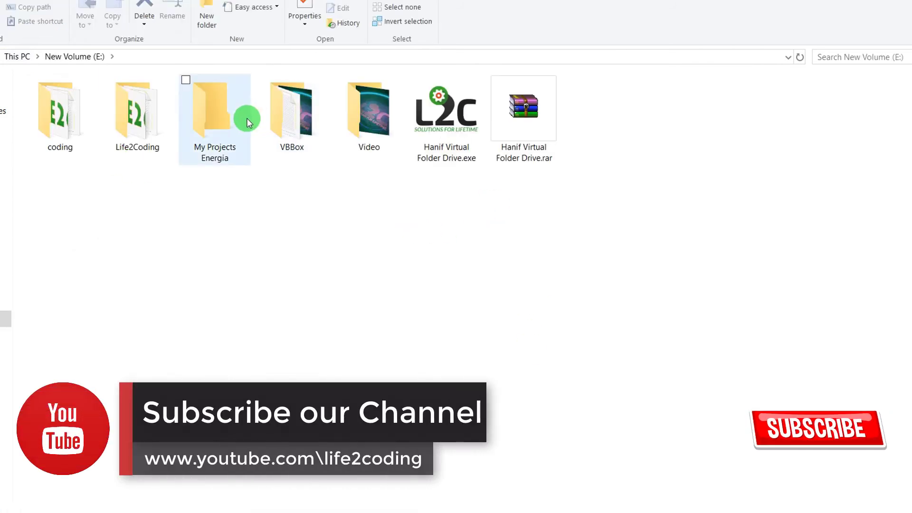
double_click(78, 123)
left_click(71, 57)
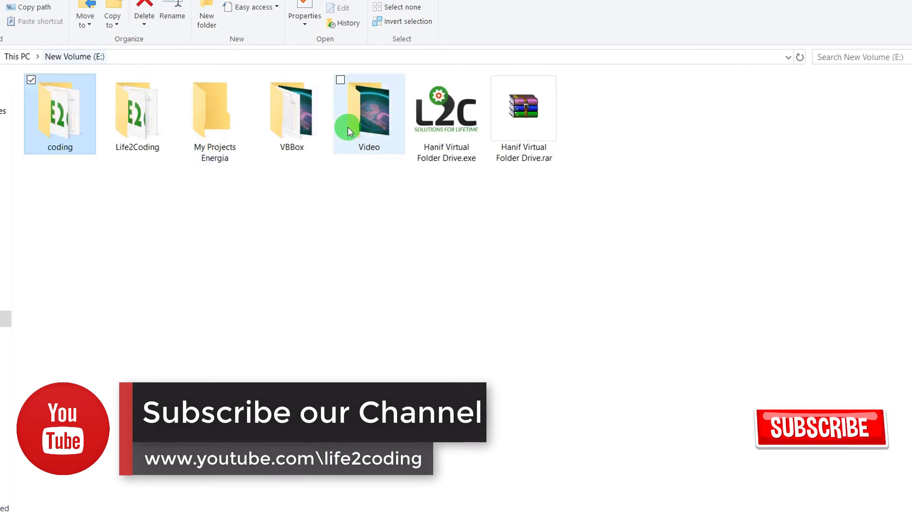
left_click(426, 137)
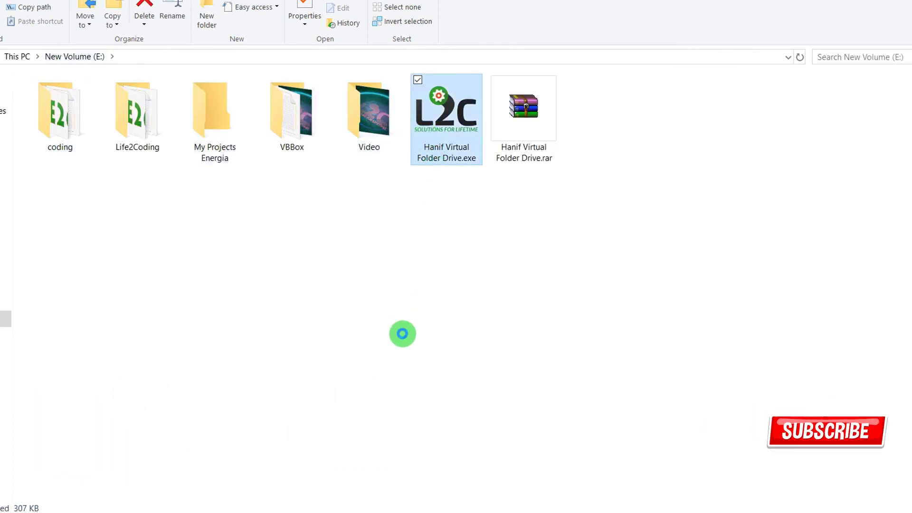
key("shift+F10")
left_click(451, 418)
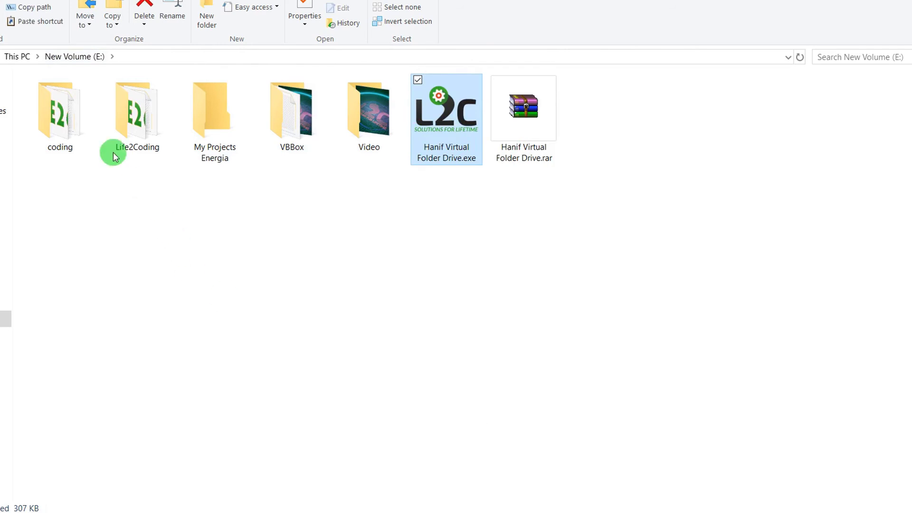
double_click(70, 111)
right_click(221, 271)
left_click(253, 366)
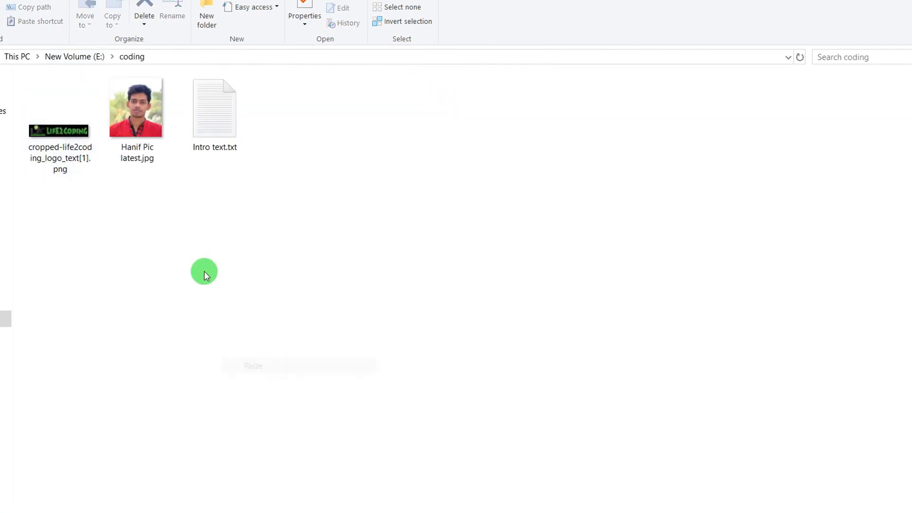
Confirm the exe now appears on New Volume (I:), then return to This PC
left_click(17, 56)
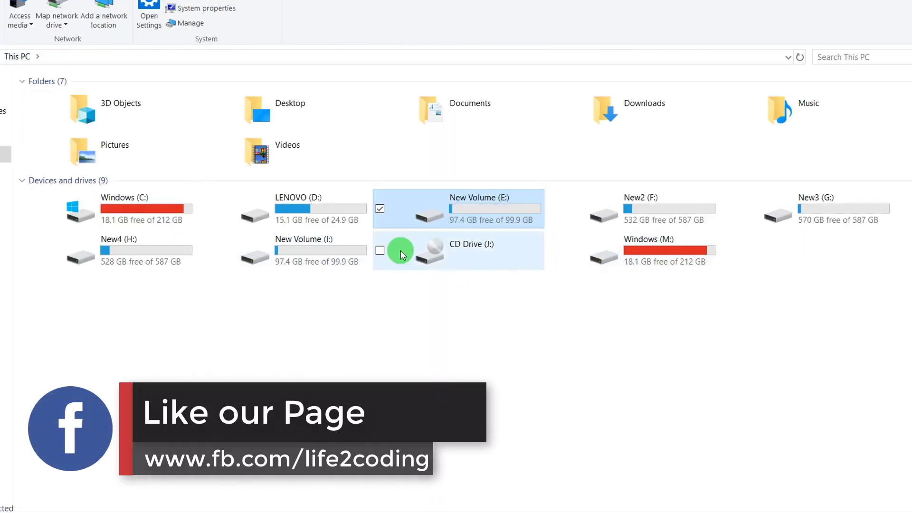
double_click(359, 250)
left_click(209, 116)
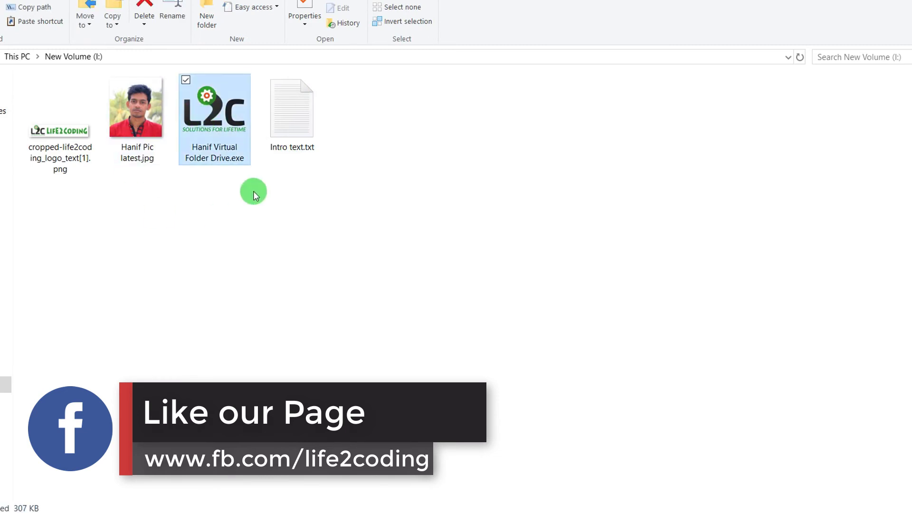
left_click(15, 56)
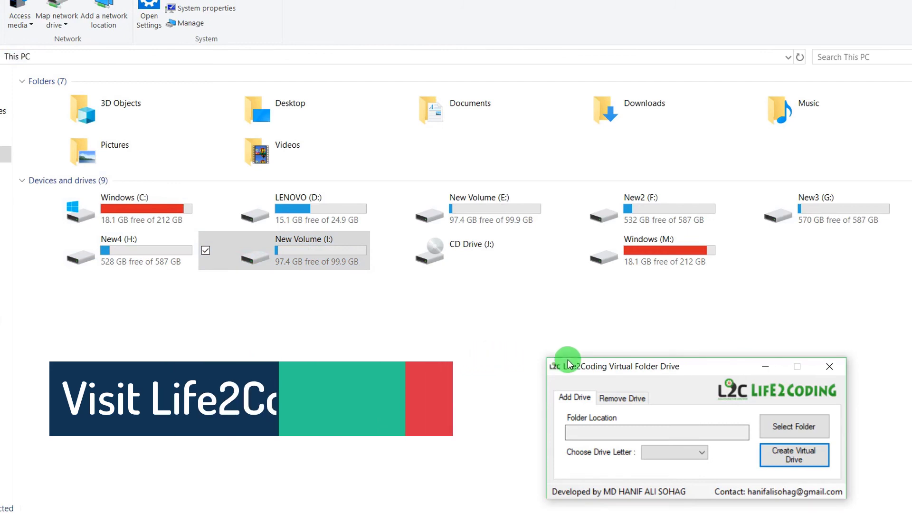
Remove virtual drive I: on the Remove Drive tab and dismiss the message
left_click_drag(566, 367, 646, 244)
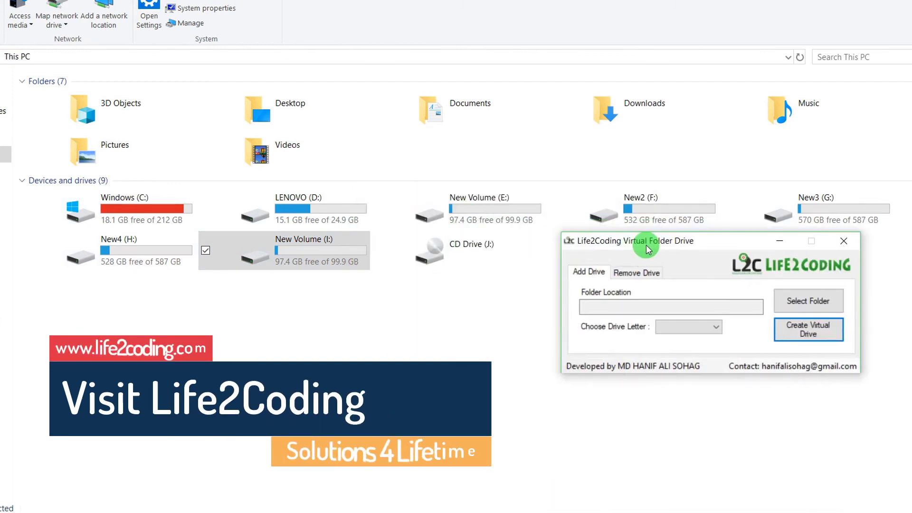
left_click(635, 272)
left_click(694, 292)
left_click(683, 306)
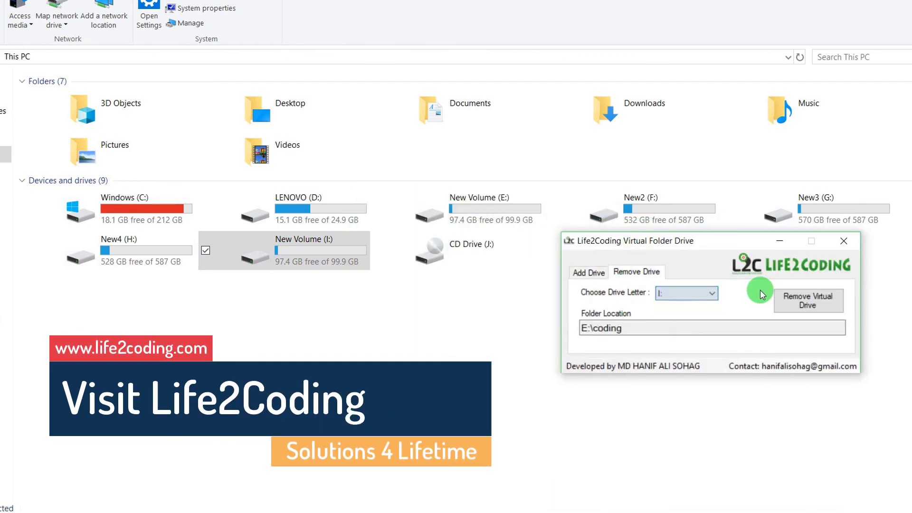
left_click(810, 297)
left_click(497, 286)
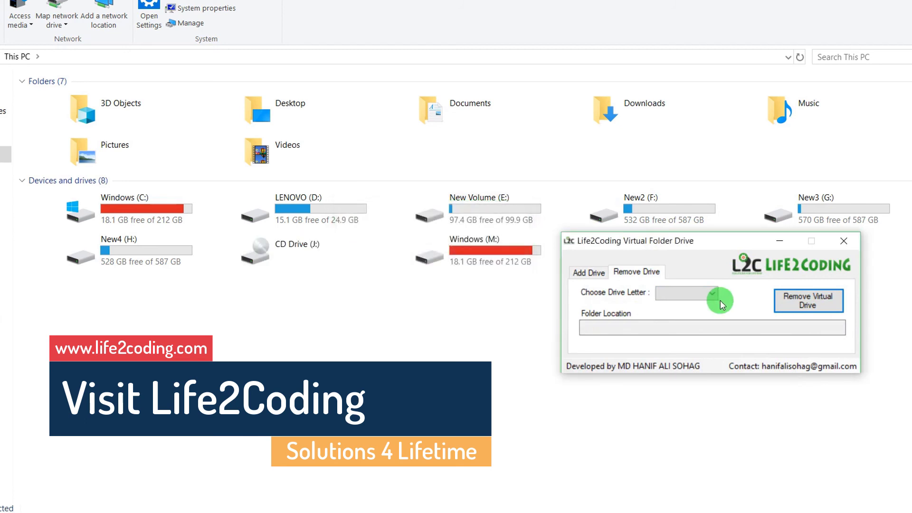
Remove virtual drive M: and dismiss the message
left_click(674, 293)
left_click(680, 307)
left_click(800, 306)
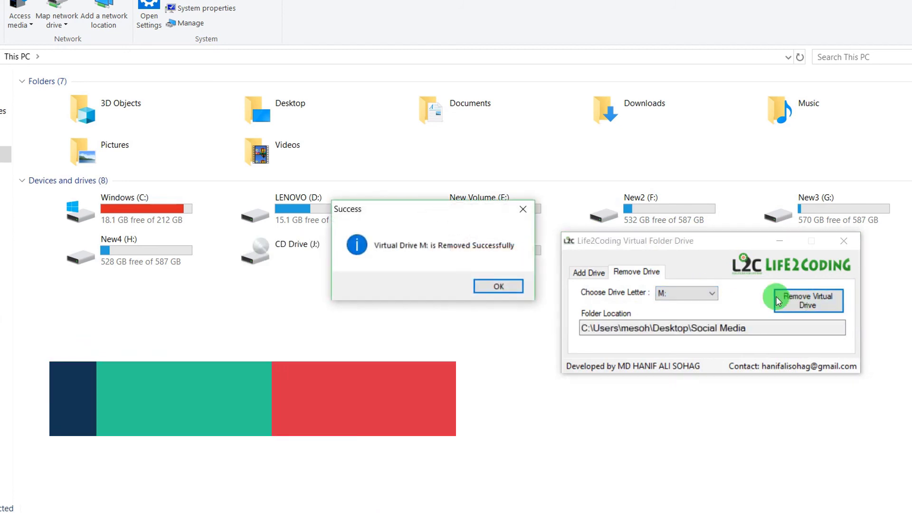
left_click(501, 285)
left_click_drag(637, 241, 379, 278)
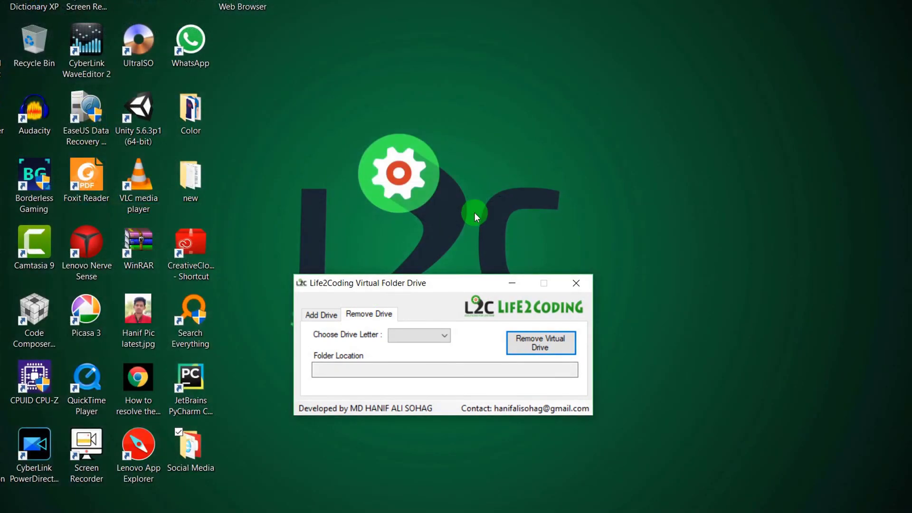
left_click_drag(413, 288, 378, 171)
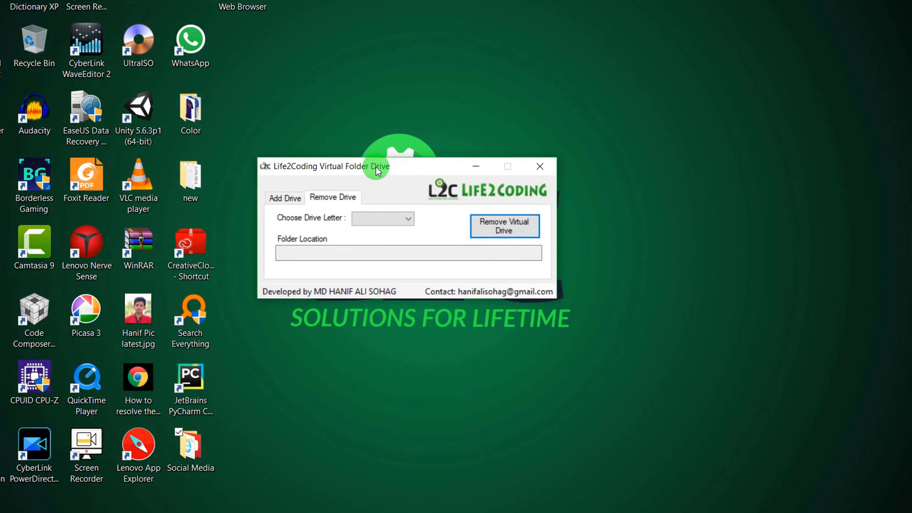